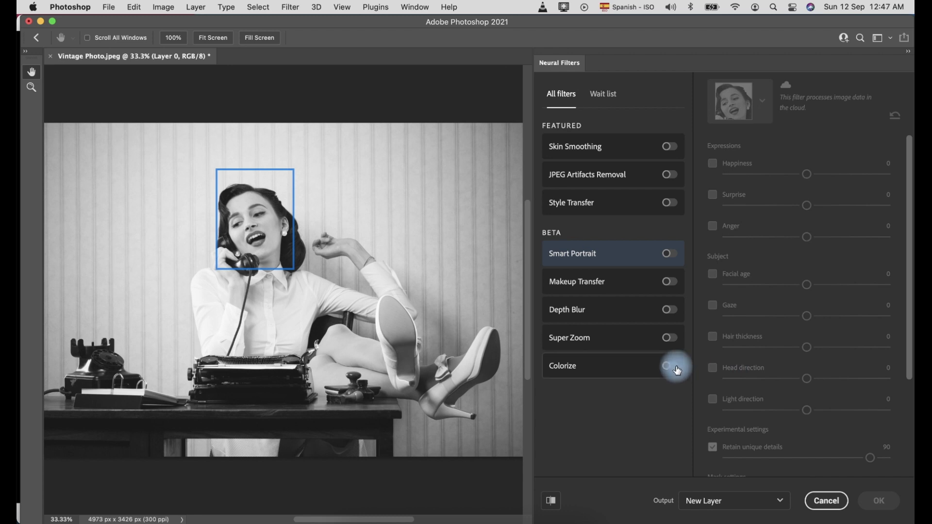
# Step: Apply the Colorize neural filter to the vintage photo and output the result as a new layer
pyautogui.click(672, 366)
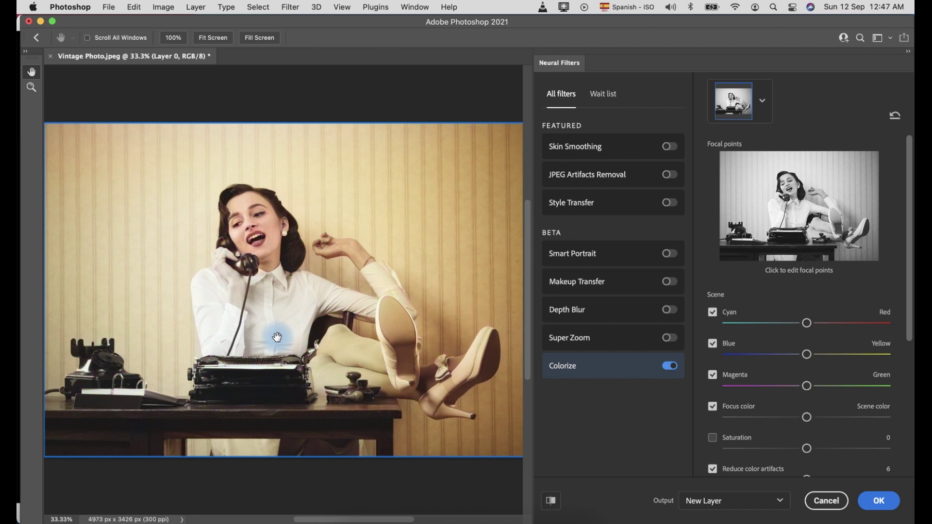
pyautogui.click(879, 502)
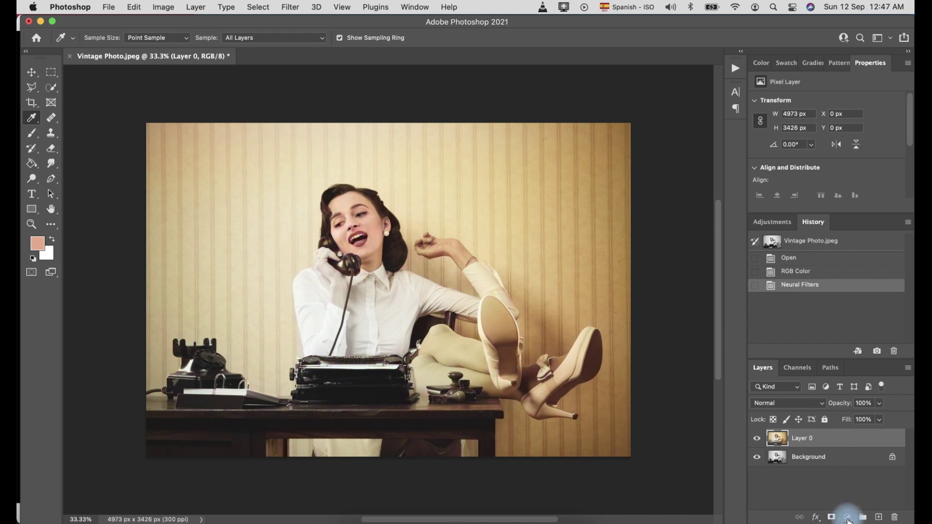
# Step: Add a Solid Color fill layer in skin tone eda987 above the colorized photo and set its blend mode to Color
pyautogui.click(847, 517)
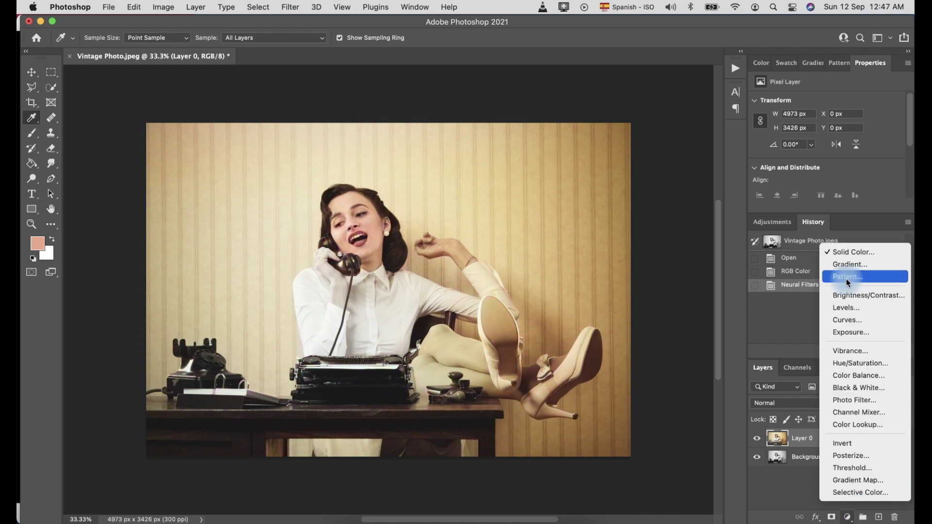
pyautogui.click(848, 256)
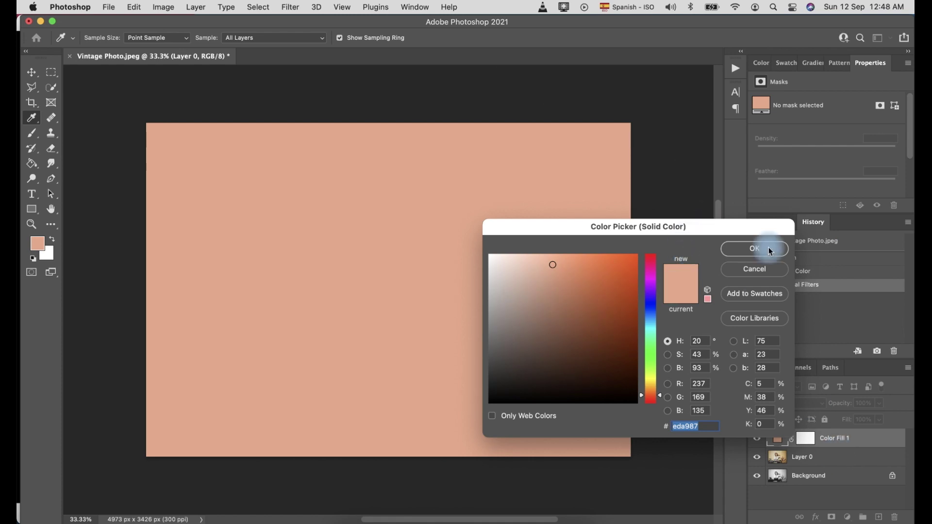
pyautogui.click(770, 250)
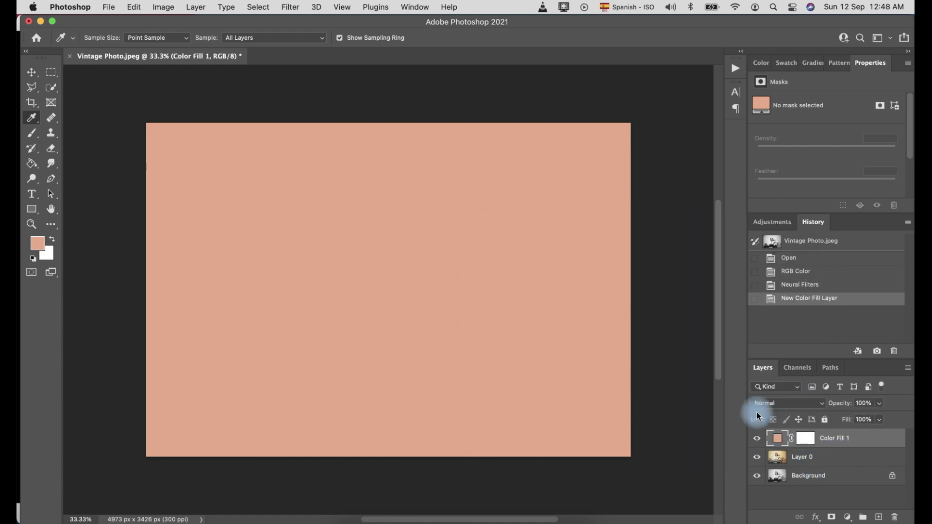
pyautogui.click(783, 405)
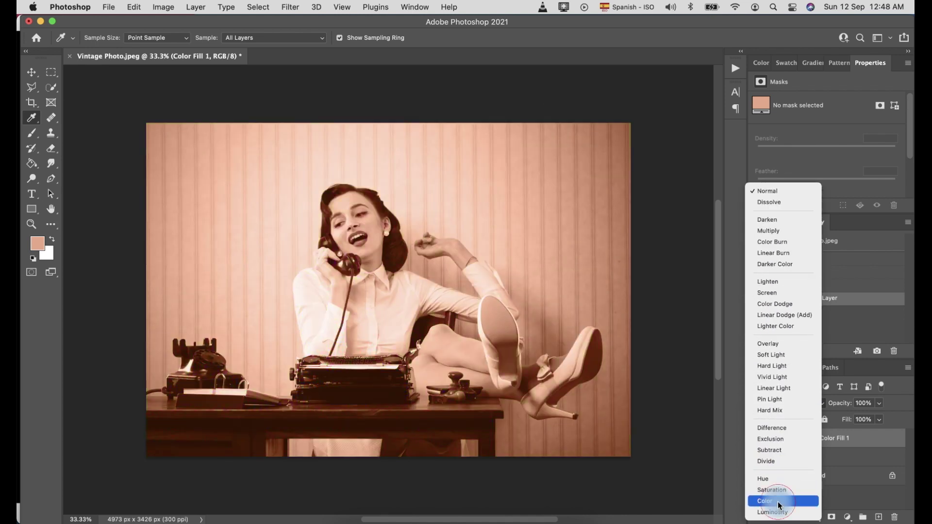
pyautogui.click(776, 502)
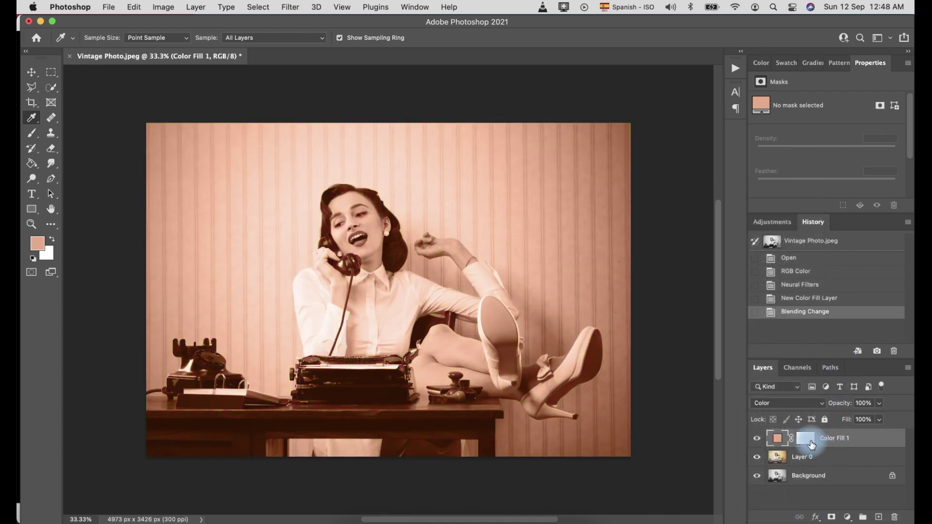
# Step: Invert the layer mask of Color Fill 1 to hide the skin tone across the photo
pyautogui.click(810, 440)
pyautogui.scroll(-3, 877, 168)
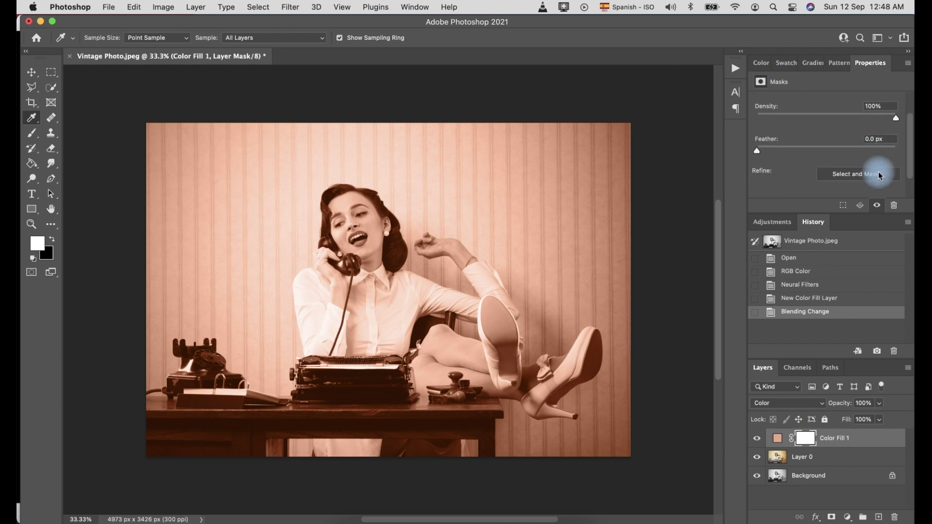
pyautogui.scroll(-1, 881, 176)
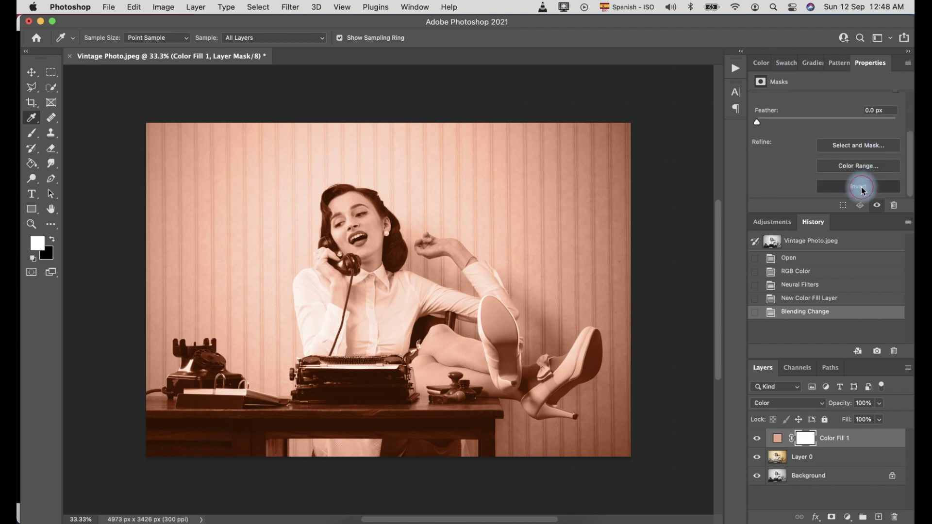
pyautogui.click(863, 189)
# Step: Paint the Color Fill 1 mask with a soft white brush over the wrist and back of the hand holding the phone
pyautogui.scroll(5, 313, 247)
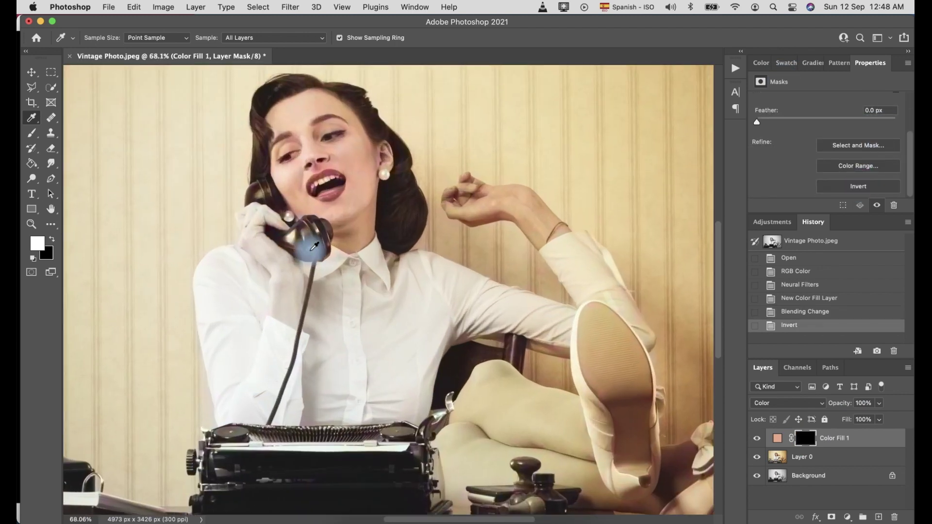
pyautogui.scroll(-3, 194, 228)
pyautogui.scroll(3, 170, 224)
pyautogui.click(32, 132)
pyautogui.scroll(3, 399, 248)
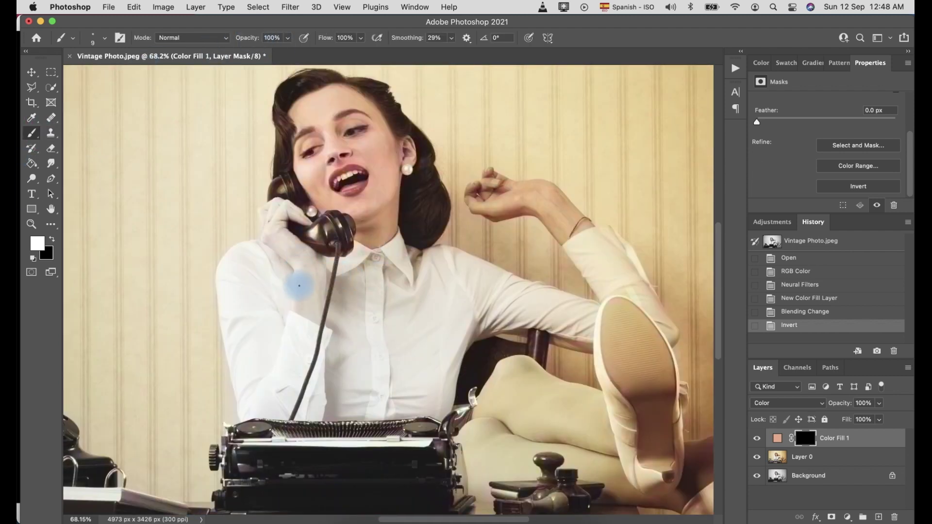
pyautogui.scroll(5, 299, 287)
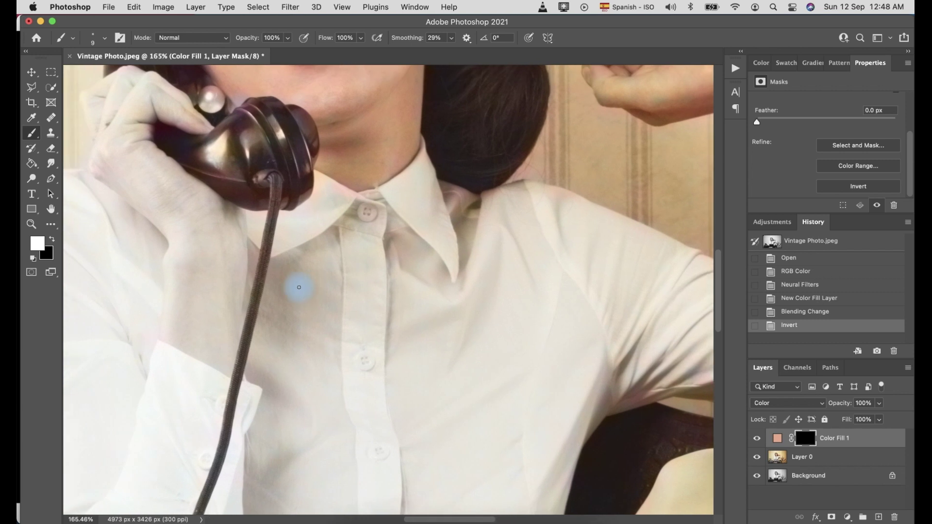
pyautogui.hscroll(-3, 100, 187)
pyautogui.scroll(1, 100, 187)
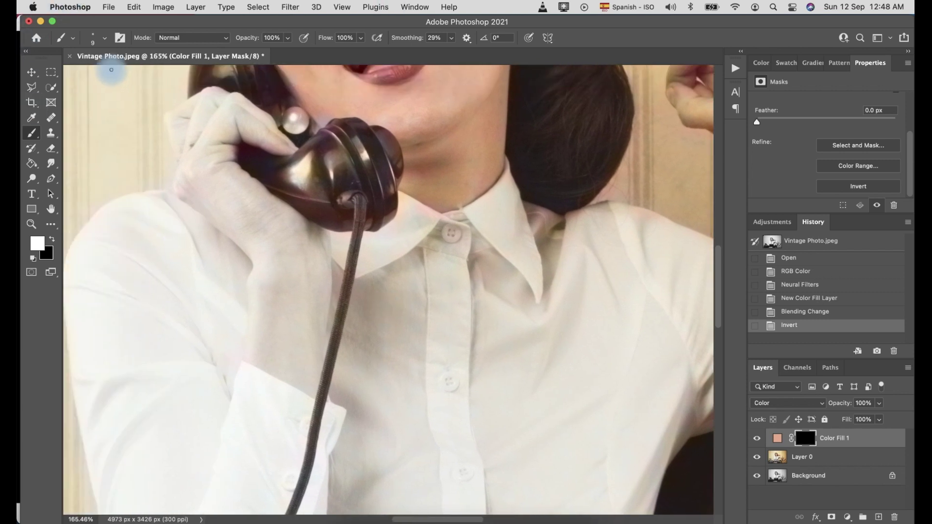
pyautogui.click(108, 40)
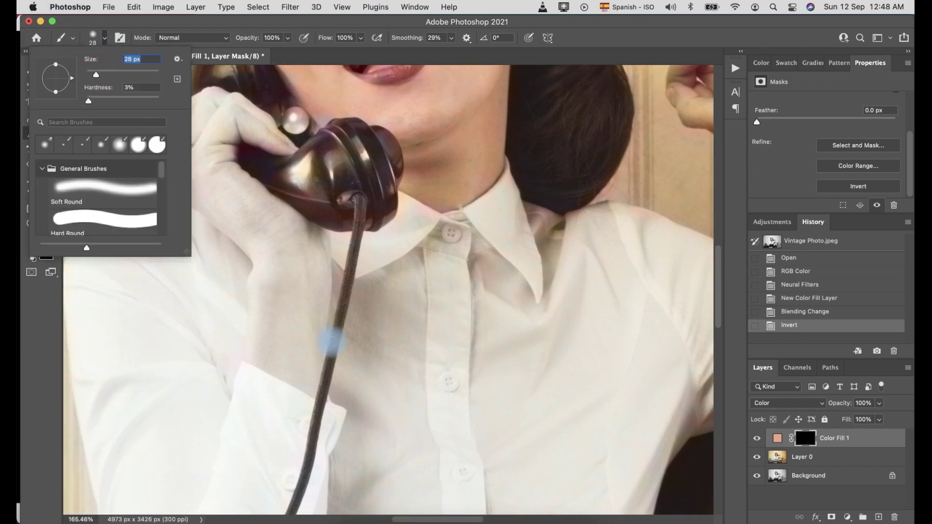
pyautogui.moveTo(309, 306); pyautogui.dragTo(311, 272)
pyautogui.moveTo(316, 340); pyautogui.dragTo(315, 408)
pyautogui.scroll(-2, 286, 354)
pyautogui.moveTo(327, 348)
pyautogui.mouseDown()
pyautogui.moveTo(318, 317)
pyautogui.moveTo(313, 379)
pyautogui.mouseUp()
pyautogui.scroll(2, 317, 317)
pyautogui.scroll(3, 317, 317)
pyautogui.moveTo(291, 340); pyautogui.dragTo(296, 371)
# Step: Finish the fingers on the telephone by painting the Color Fill 1 mask white, reducing the brush to 17 px for details
pyautogui.click(104, 37)
pyautogui.click(323, 373)
pyautogui.scroll(3, 290, 328)
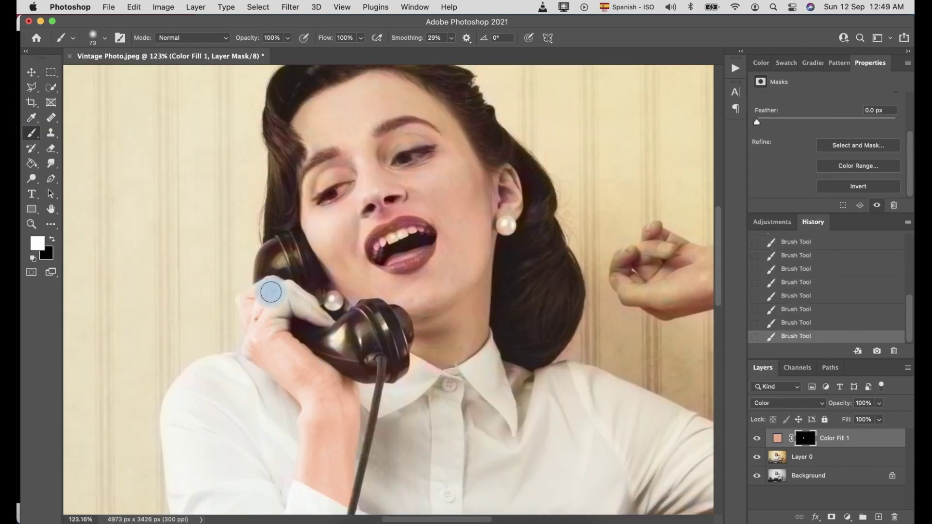
pyautogui.press('[')
pyautogui.rightClick(320, 311)
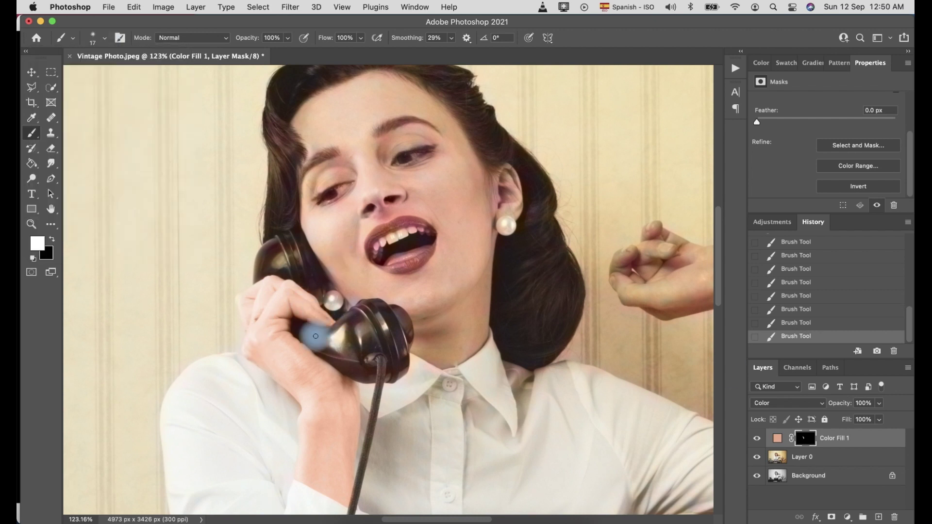
# Step: Add a peach Solid Color fill layer above Layer 0 with Soft Light blending and invert its mask
pyautogui.scroll(-4, 343, 408)
pyautogui.click(566, 260)
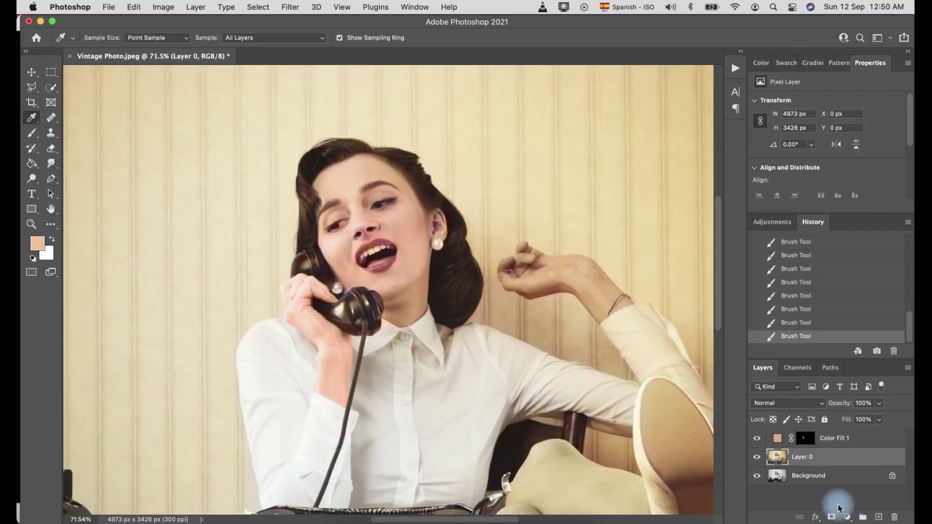
pyautogui.press('Return')
pyautogui.hotkey('alt', 'shift', 'f')
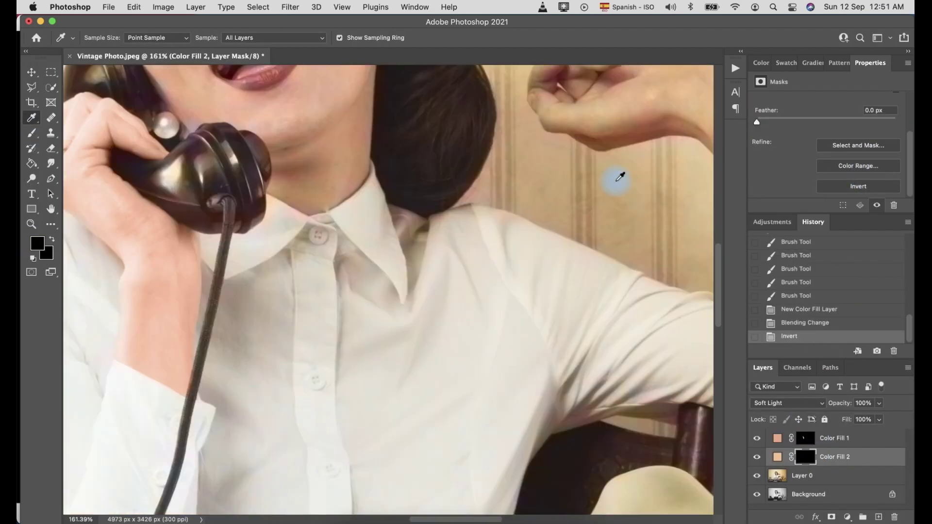
# Step: Switch Color Fill 2 to Color blending and paint its mask white over the raised hand and forearm, using a 43 px brush for details
pyautogui.scroll(3, 614, 183)
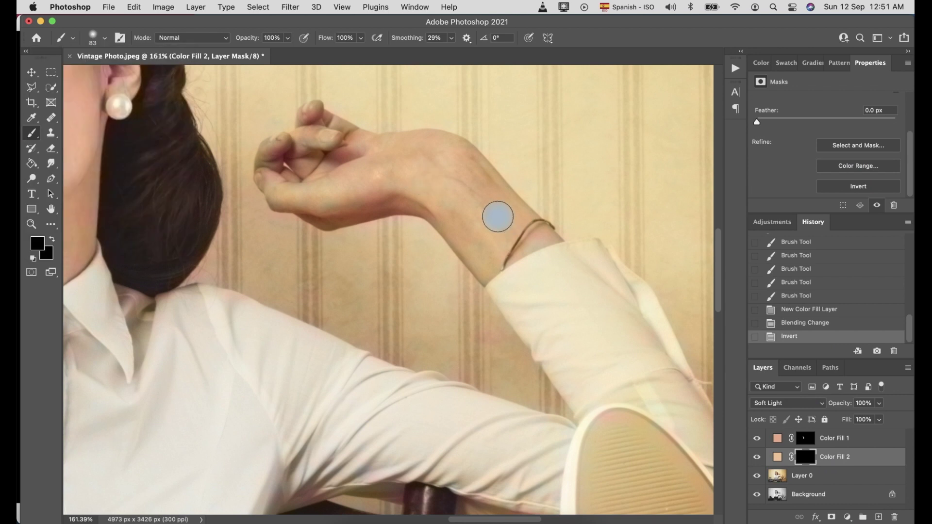
pyautogui.press('x')
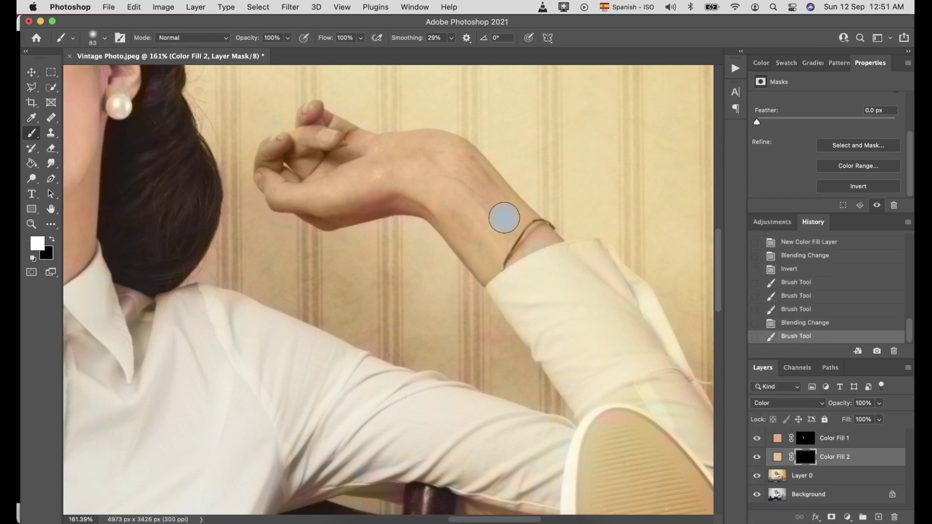
pyautogui.scroll(3, 458, 190)
pyautogui.moveTo(279, 264)
pyautogui.mouseDown()
pyautogui.moveTo(197, 260)
pyautogui.moveTo(582, 447)
pyautogui.mouseUp()
pyautogui.click(119, 37)
pyautogui.scroll(3, 524, 406)
pyautogui.click(92, 38)
pyautogui.moveTo(121, 57); pyautogui.dragTo(108, 57)
pyautogui.scroll(3, 463, 384)
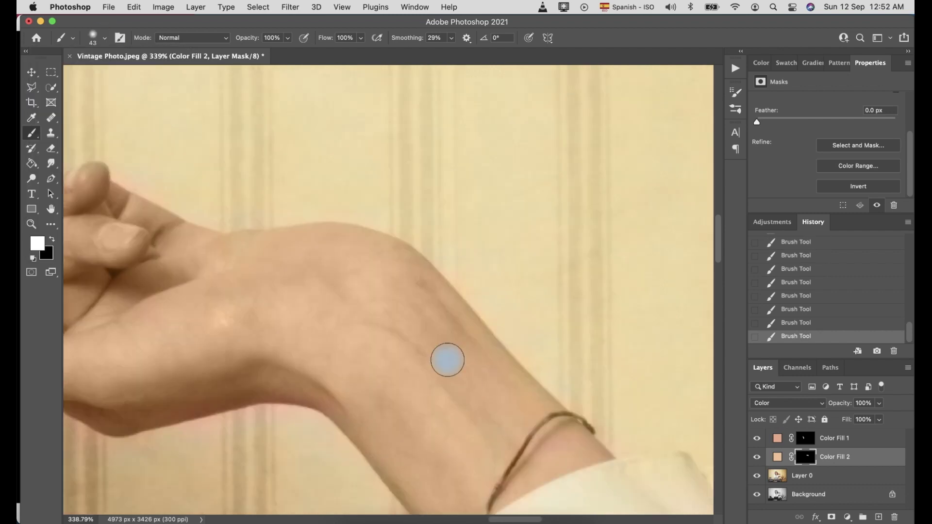
# Step: Add a third skin-toned Solid Color fill layer above Layer 0, set it to Color blending and invert its mask
pyautogui.scroll(-5, 463, 384)
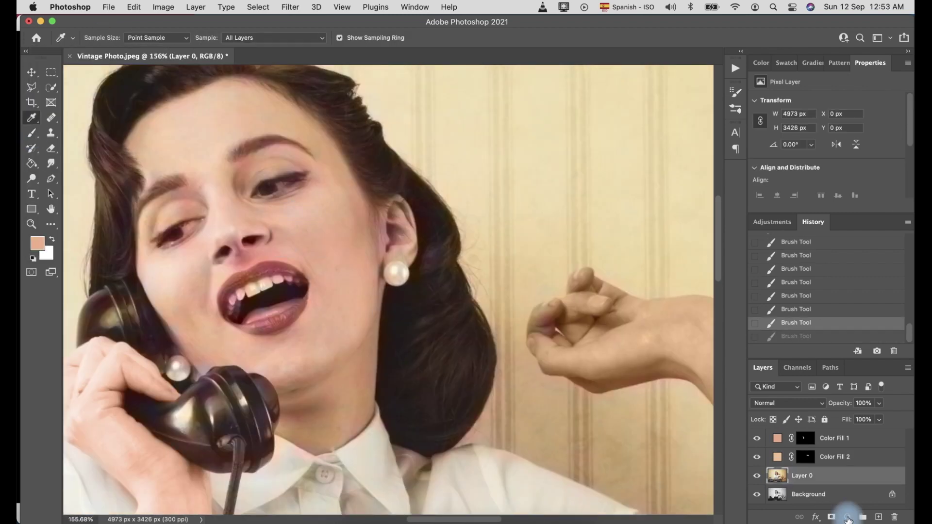
pyautogui.click(787, 403)
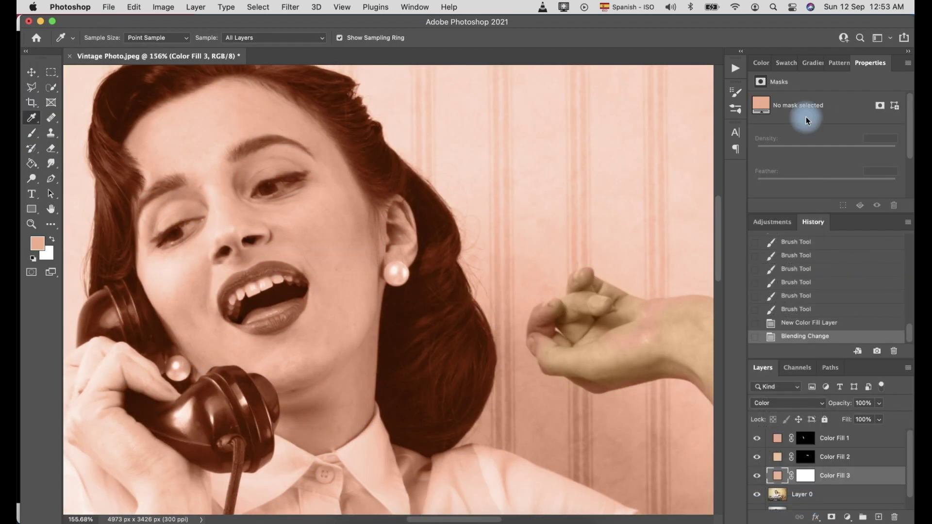
pyautogui.click(858, 187)
# Step: Paint the Color Fill 3 mask with a white brush over the skin of the woman's face and neck
pyautogui.press('b')
pyautogui.moveTo(430, 405)
pyautogui.mouseDown()
pyautogui.moveTo(431, 416)
pyautogui.moveTo(414, 421)
pyautogui.moveTo(482, 304)
pyautogui.moveTo(318, 127)
pyautogui.mouseUp()
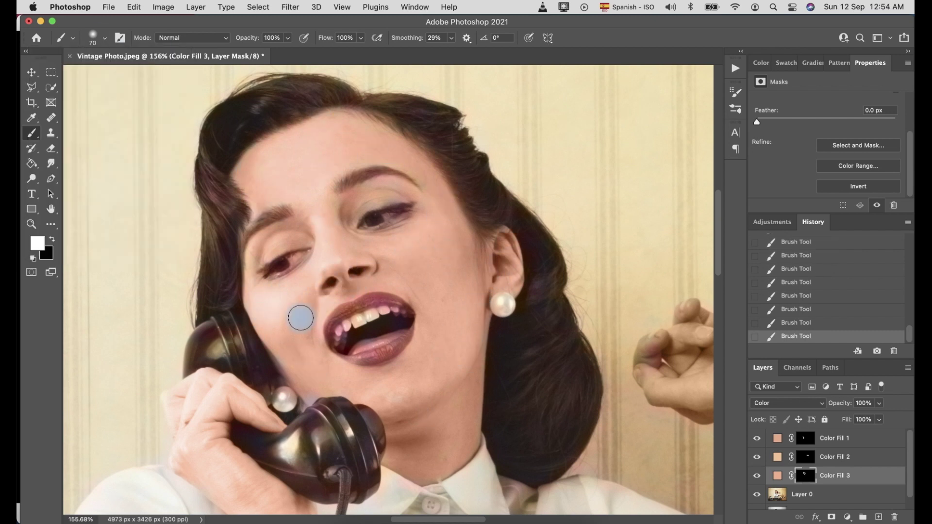
pyautogui.moveTo(267, 243); pyautogui.dragTo(244, 233)
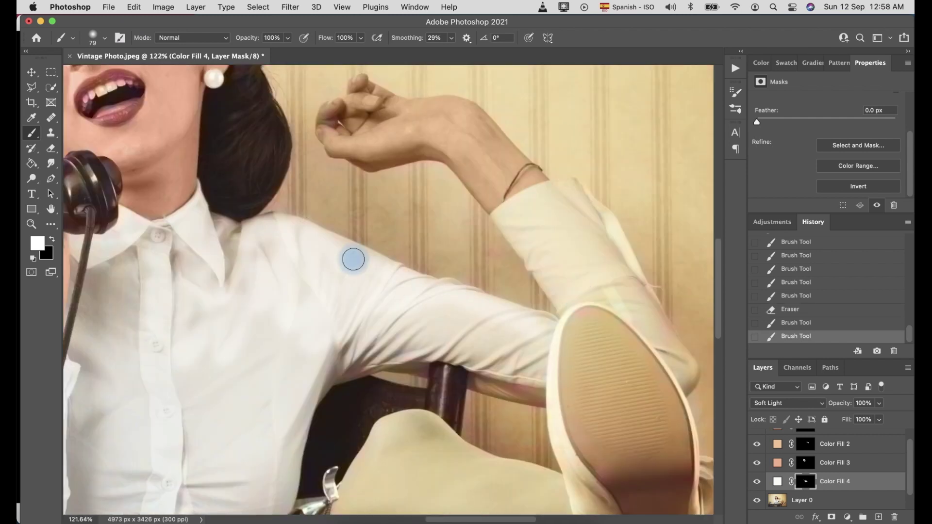
# Step: Paint the mask of the white Soft Light layer Color Fill 4 over the blouse and its raised sleeve
pyautogui.moveTo(354, 259)
pyautogui.mouseDown()
pyautogui.moveTo(534, 386)
pyautogui.moveTo(396, 362)
pyautogui.moveTo(595, 212)
pyautogui.moveTo(508, 214)
pyautogui.mouseUp()
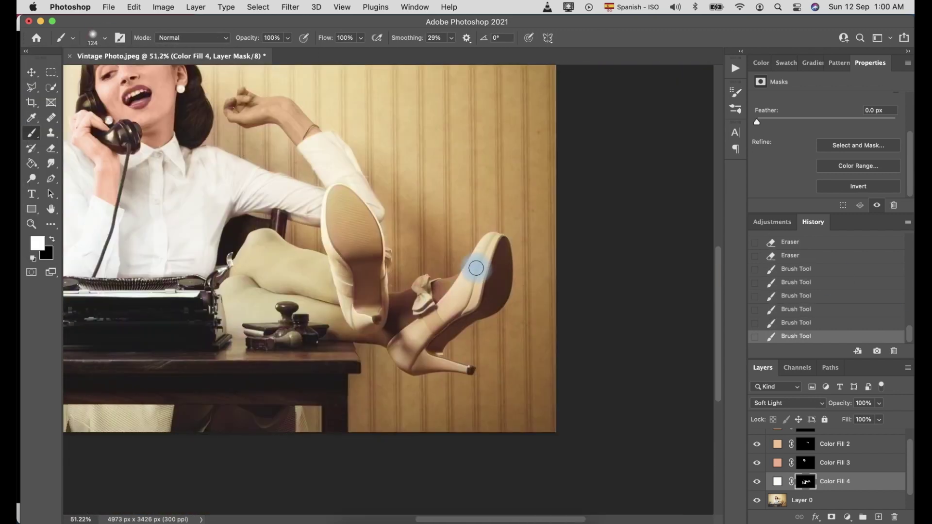
# Step: Try Soft Light blending on Color Fill 3, and set the opacity of Color Fill 2 to 96%
pyautogui.hscroll(-10, 476, 268)
pyautogui.scroll(5, 476, 268)
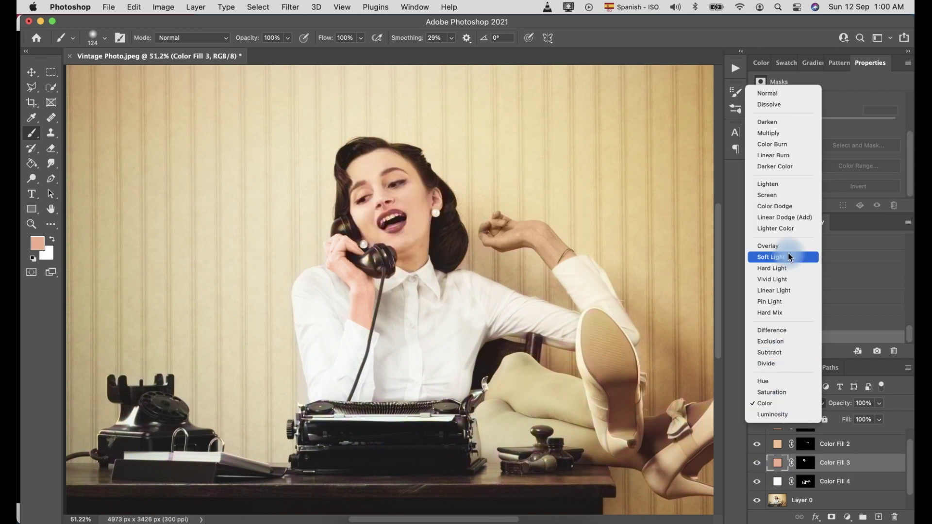
pyautogui.click(777, 409)
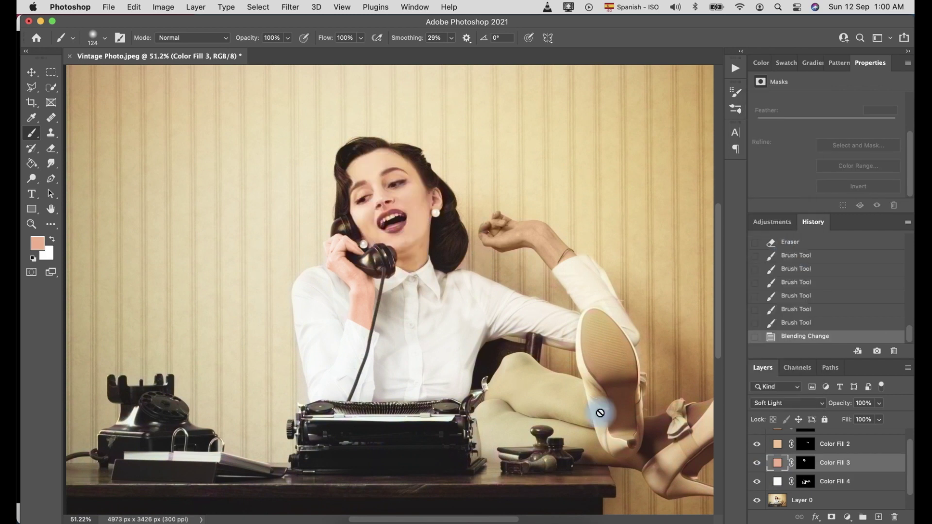
pyautogui.moveTo(879, 403)
pyautogui.mouseDown()
pyautogui.moveTo(858, 421)
pyautogui.moveTo(876, 416)
pyautogui.mouseUp()
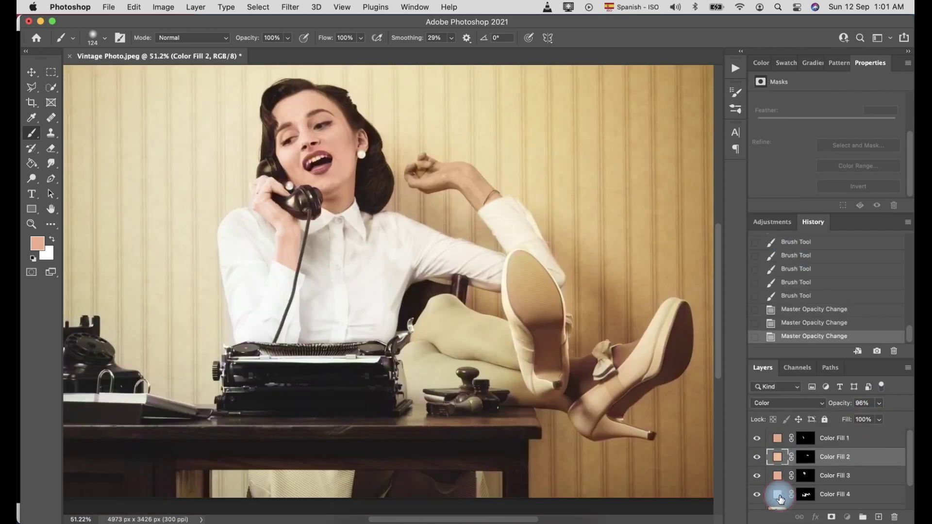
# Step: Paint the Color Fill 4 mask white over the legs and ankles, and lower that layer's opacity to about 61%
pyautogui.click(779, 499)
pyautogui.press('d')
pyautogui.moveTo(505, 303)
pyautogui.mouseDown()
pyautogui.moveTo(412, 329)
pyautogui.moveTo(447, 340)
pyautogui.moveTo(437, 377)
pyautogui.moveTo(515, 384)
pyautogui.mouseUp()
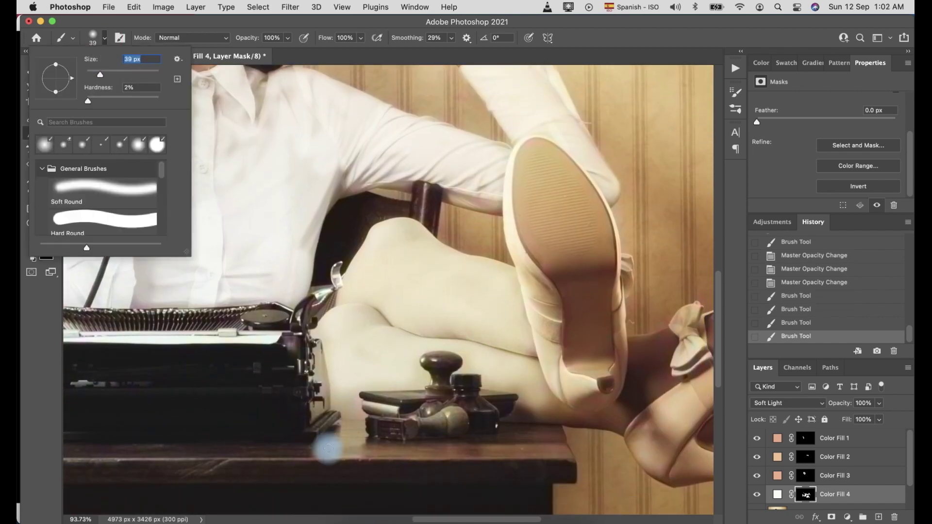
pyautogui.press('Return')
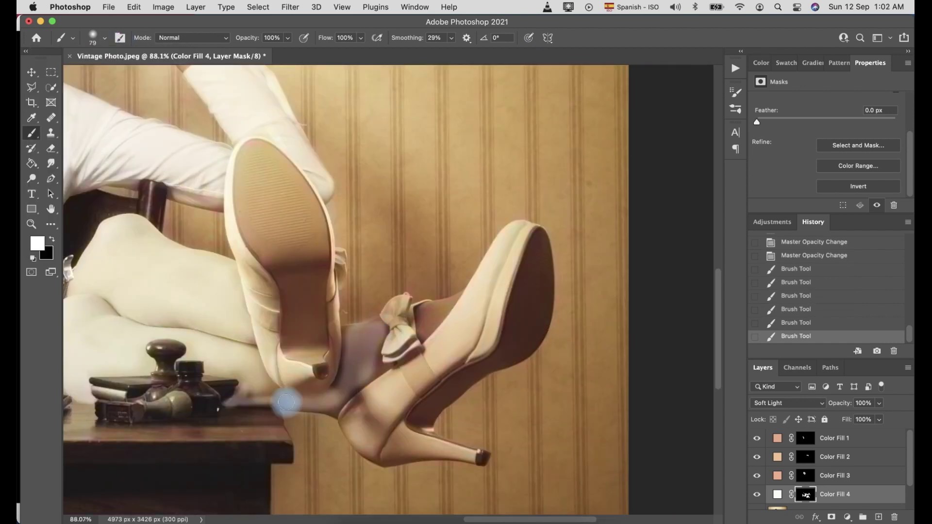
pyautogui.click(105, 38)
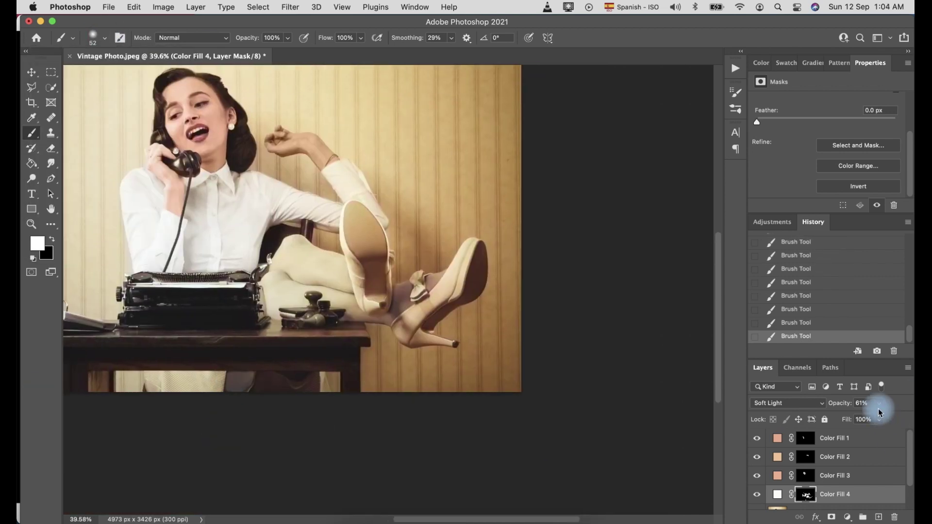
pyautogui.moveTo(872, 410)
pyautogui.mouseDown()
pyautogui.moveTo(860, 414)
pyautogui.moveTo(875, 422)
pyautogui.mouseUp()
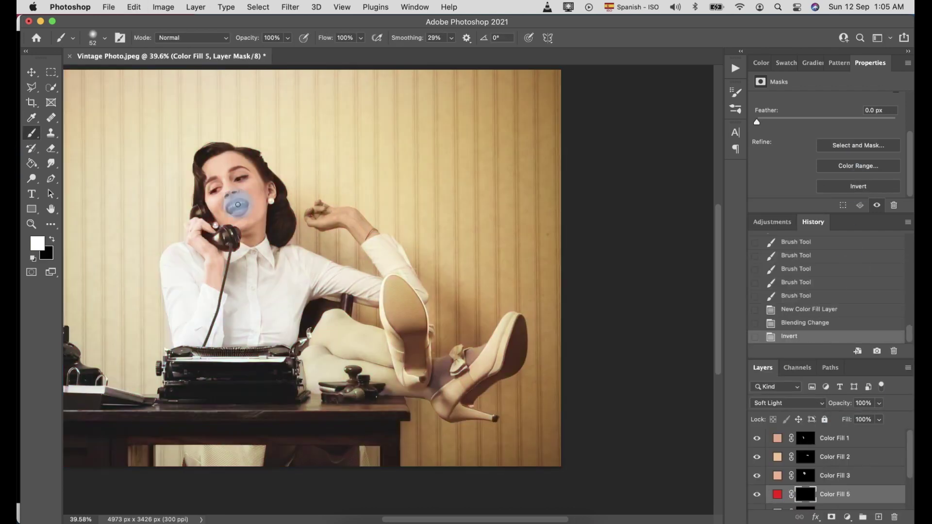
# Step: Paint the red Color Fill 5 mask white over both lips, and the Color Fill 4 mask white over the upper teeth
pyautogui.scroll(5, 238, 205)
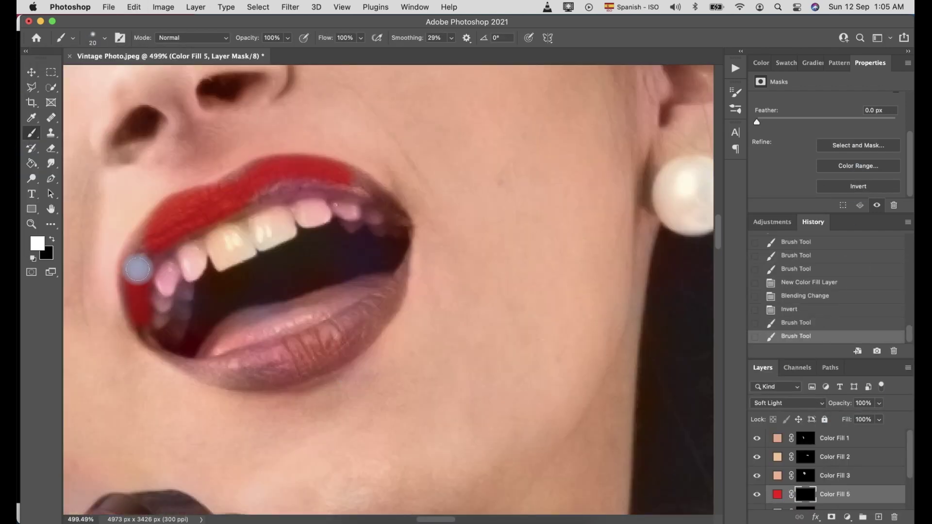
pyautogui.moveTo(137, 267); pyautogui.dragTo(156, 233)
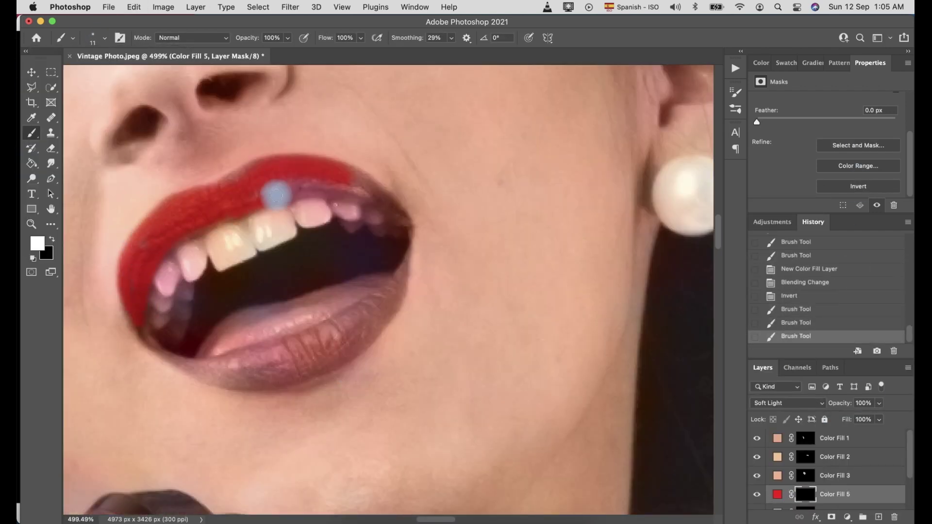
pyautogui.moveTo(277, 192); pyautogui.dragTo(230, 185)
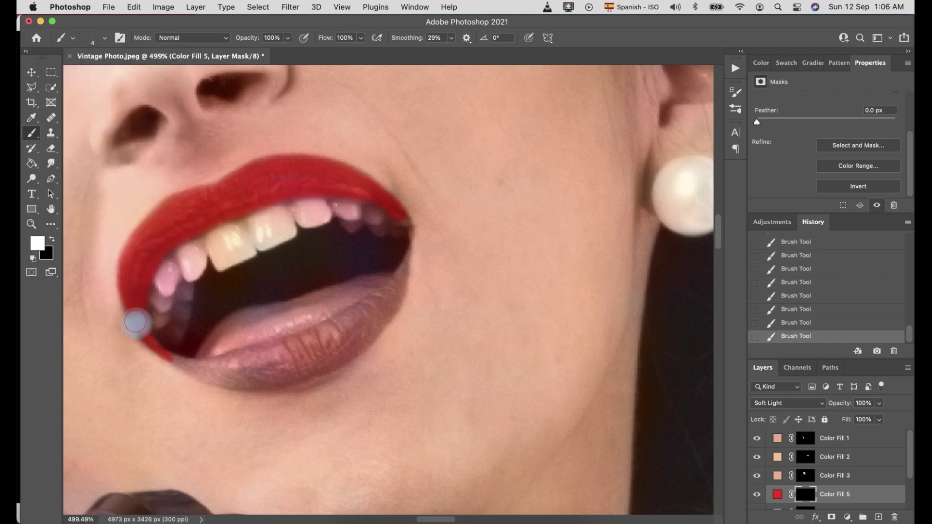
pyautogui.click(104, 38)
pyautogui.moveTo(388, 296)
pyautogui.mouseDown()
pyautogui.moveTo(235, 375)
pyautogui.moveTo(285, 369)
pyautogui.moveTo(225, 372)
pyautogui.mouseUp()
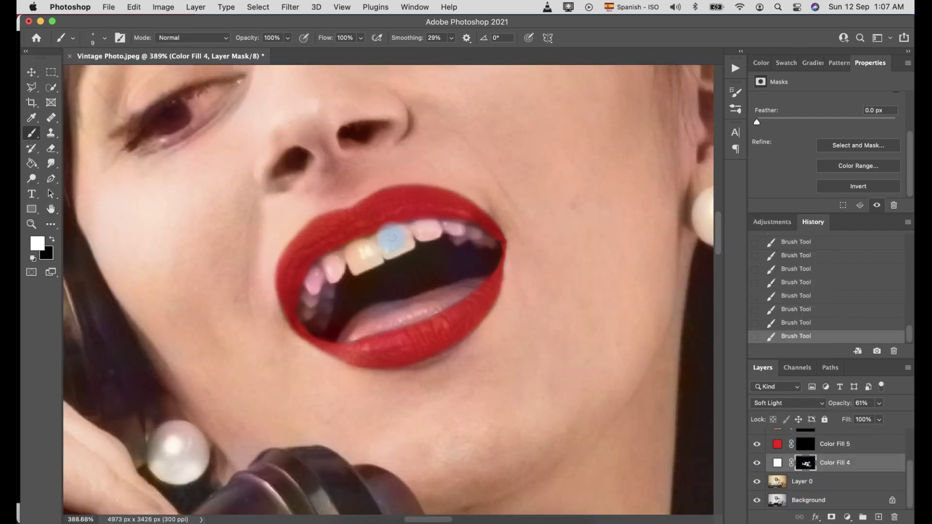
pyautogui.moveTo(392, 237)
pyautogui.mouseDown()
pyautogui.moveTo(385, 249)
pyautogui.moveTo(433, 235)
pyautogui.mouseUp()
pyautogui.moveTo(340, 267)
pyautogui.mouseDown()
pyautogui.moveTo(358, 266)
pyautogui.moveTo(308, 285)
pyautogui.mouseUp()
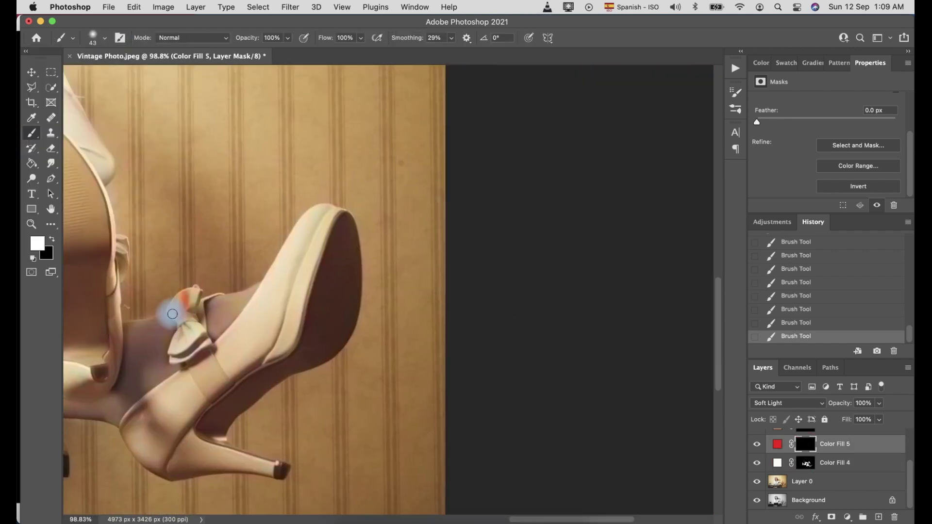
# Step: Try coloring the shoe bows and ankle strap red by painting them white on the Color Fill 5 mask
pyautogui.moveTo(167, 312)
pyautogui.mouseDown()
pyautogui.moveTo(192, 367)
pyautogui.moveTo(198, 316)
pyautogui.mouseUp()
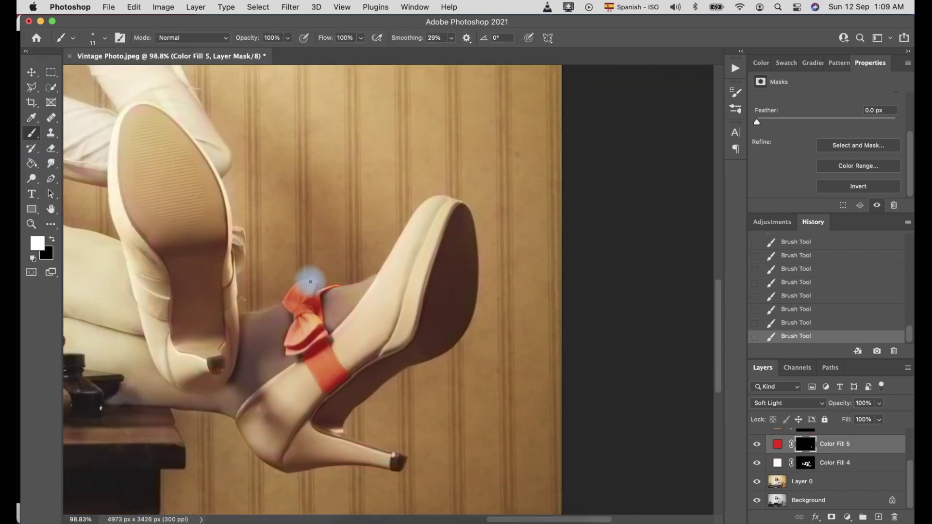
pyautogui.hscroll(-3, 312, 270)
pyautogui.hscroll(-5, 139, 227)
pyautogui.press(']')
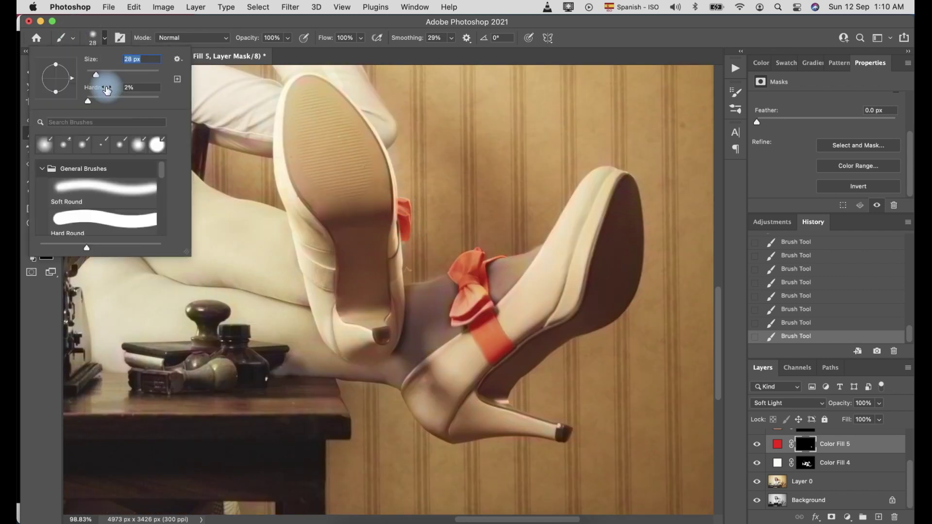
pyautogui.scroll(-5, 561, 304)
# Step: Undo the red brush strokes on the shoe bows and strap
pyautogui.press('super+z')
pyautogui.press('super+z')
pyautogui.press('super+z')
pyautogui.press('super+z')
pyautogui.press('super+z')
pyautogui.press('super+z')
pyautogui.press('super+z')
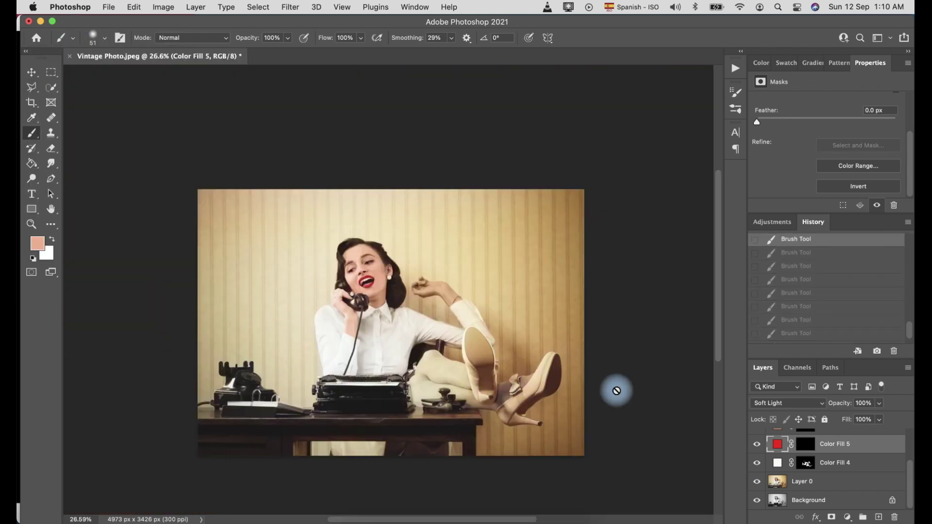
# Step: Try isolating the background of Layer 0 with Select Subject and an inverted selection, and deselect it
pyautogui.click(257, 7)
pyautogui.click(802, 481)
pyautogui.click(258, 7)
pyautogui.click(274, 141)
pyautogui.click(258, 6)
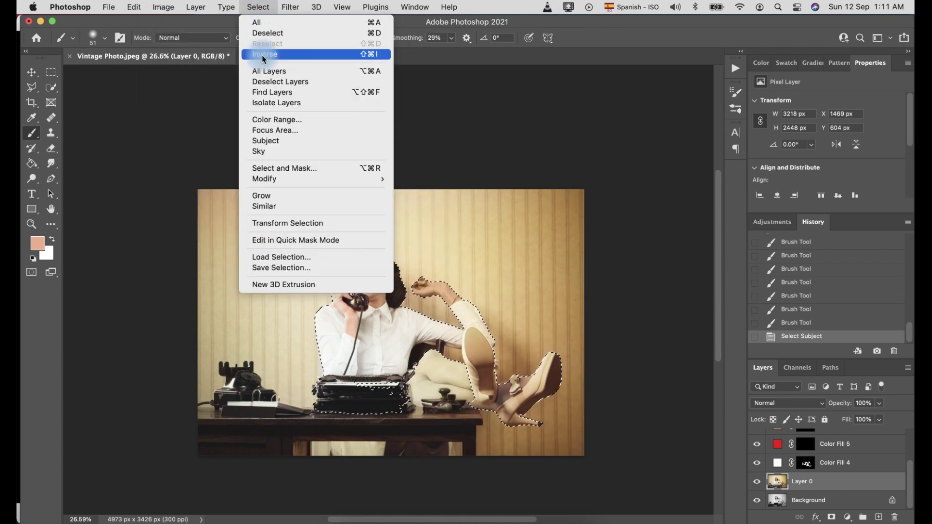
pyautogui.click(264, 54)
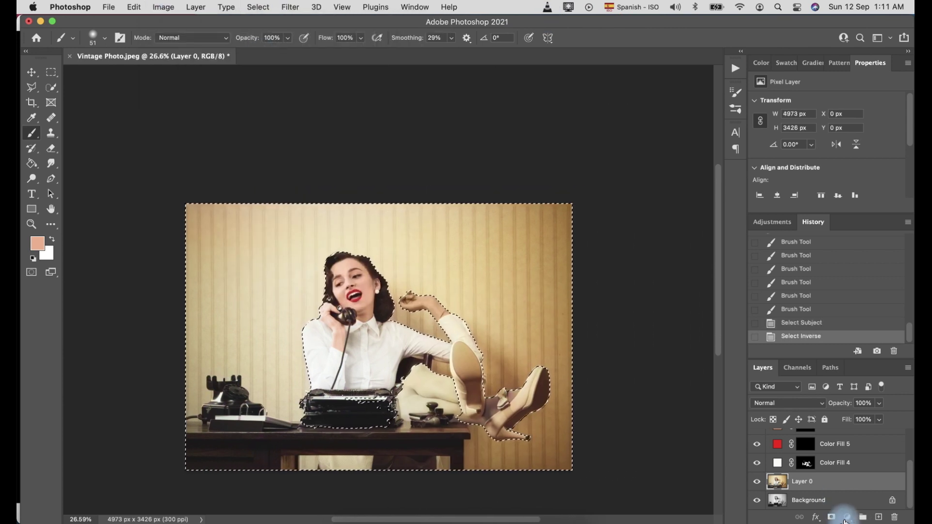
pyautogui.press('super+d')
# Step: Select the striped wallpaper around the woman and desk on Layer 0 with the Quick Selection tool
pyautogui.click(51, 87)
pyautogui.moveTo(378, 233)
pyautogui.mouseDown()
pyautogui.moveTo(499, 264)
pyautogui.moveTo(326, 317)
pyautogui.moveTo(310, 354)
pyautogui.mouseUp()
pyautogui.click(290, 6)
pyautogui.click(486, 199)
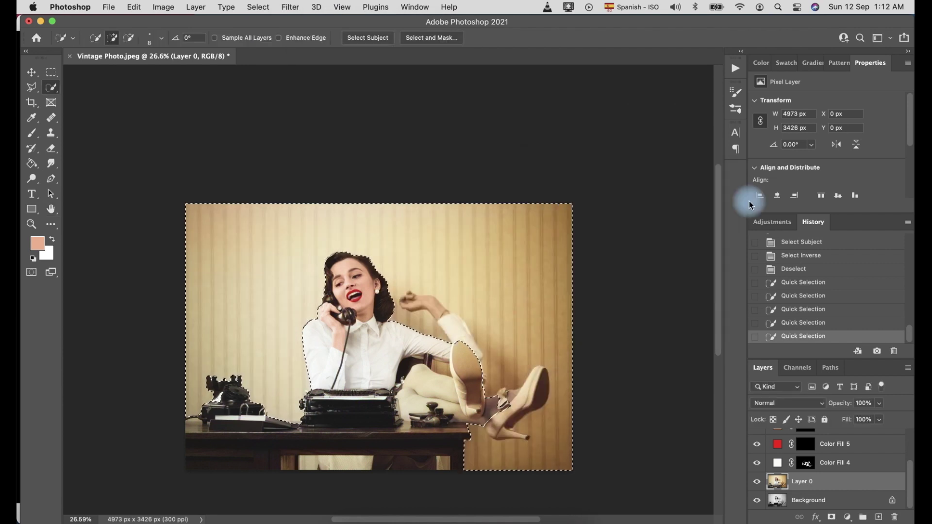
# Step: Subtract the woman's raised hand, forearm and sleeve from the wallpaper selection
pyautogui.click(416, 270)
pyautogui.moveTo(416, 271); pyautogui.dragTo(474, 354)
pyautogui.press('super+plus')
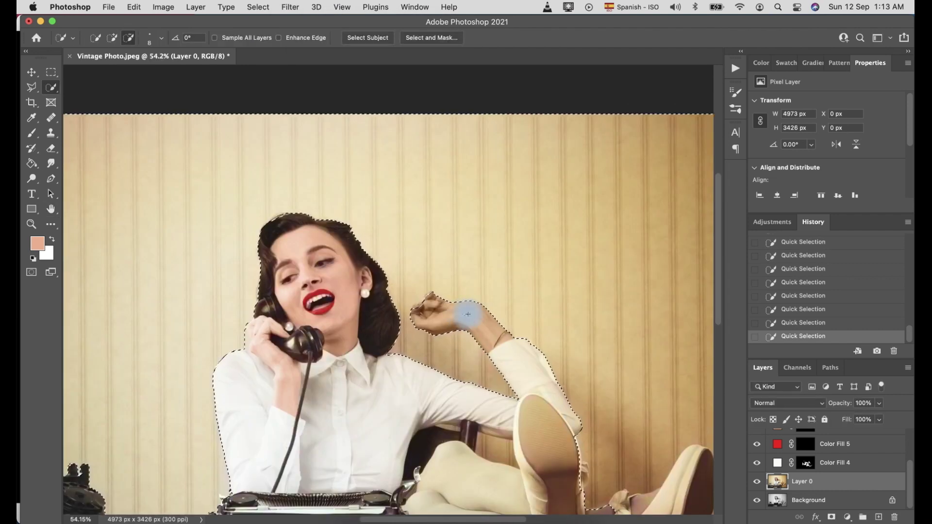
pyautogui.scroll(-3, 426, 291)
# Step: Apply a Gaussian Blur with a radius of about 3.9 pixels to the selected wallpaper
pyautogui.click(290, 7)
pyautogui.click(486, 198)
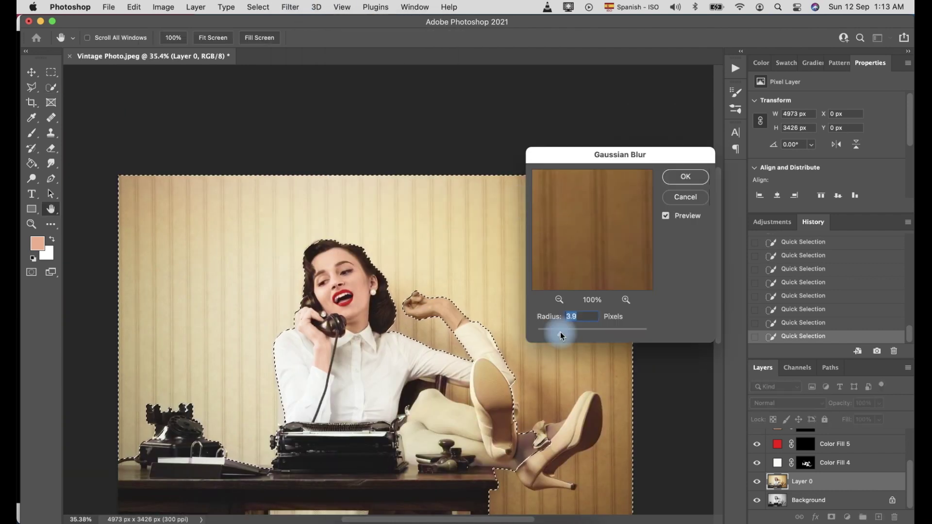
pyautogui.click(686, 178)
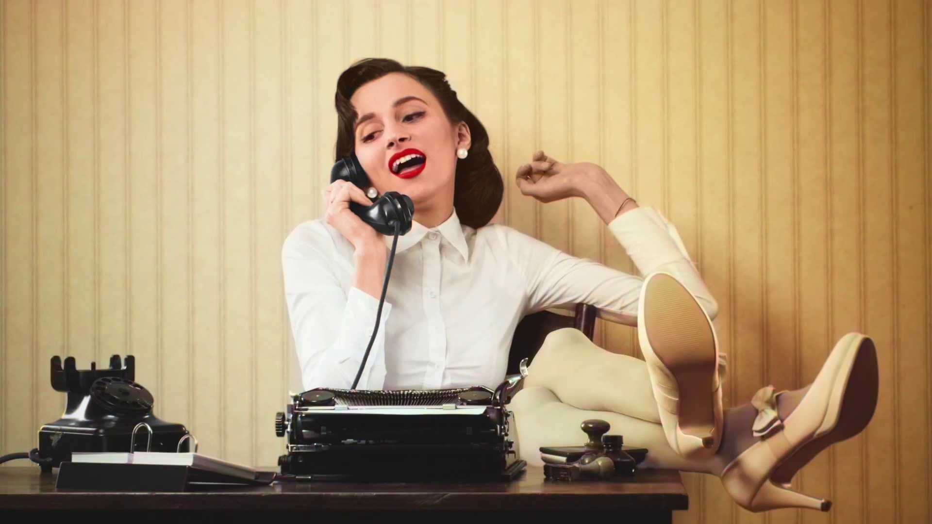